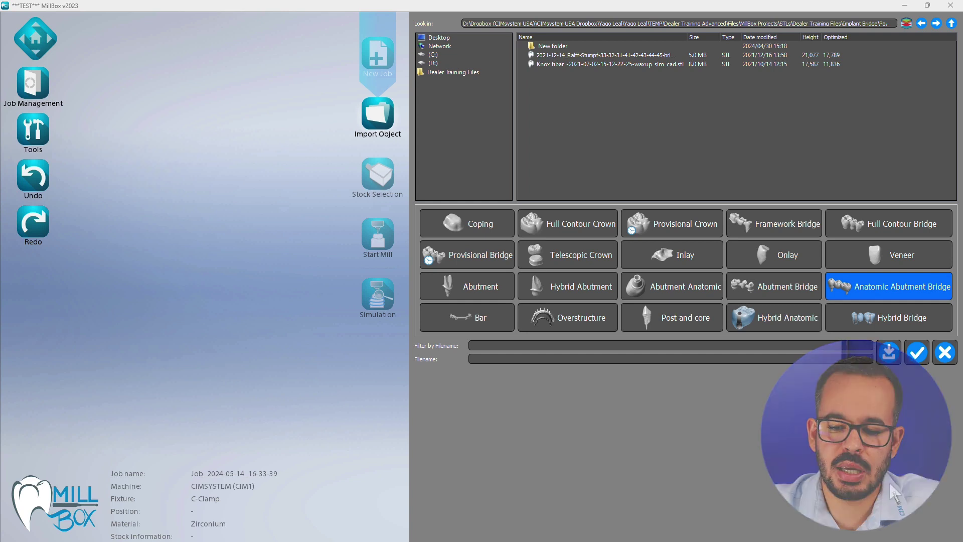
# - Import the 33-to-45 bridge STL and the 17-to-11 bridge STL from a neighbouring folder, both as anatomic abutment bridges
pyautogui.click(652, 55)
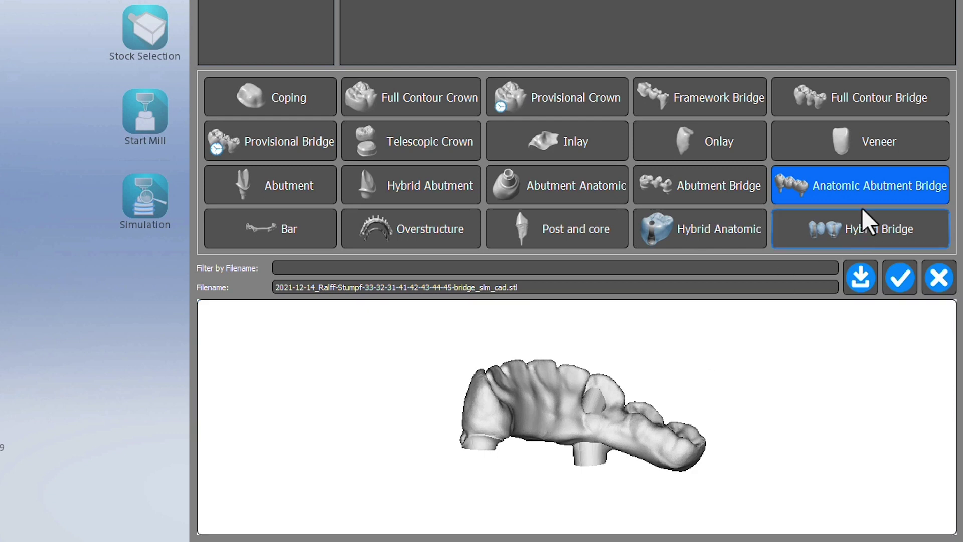
pyautogui.click(860, 272)
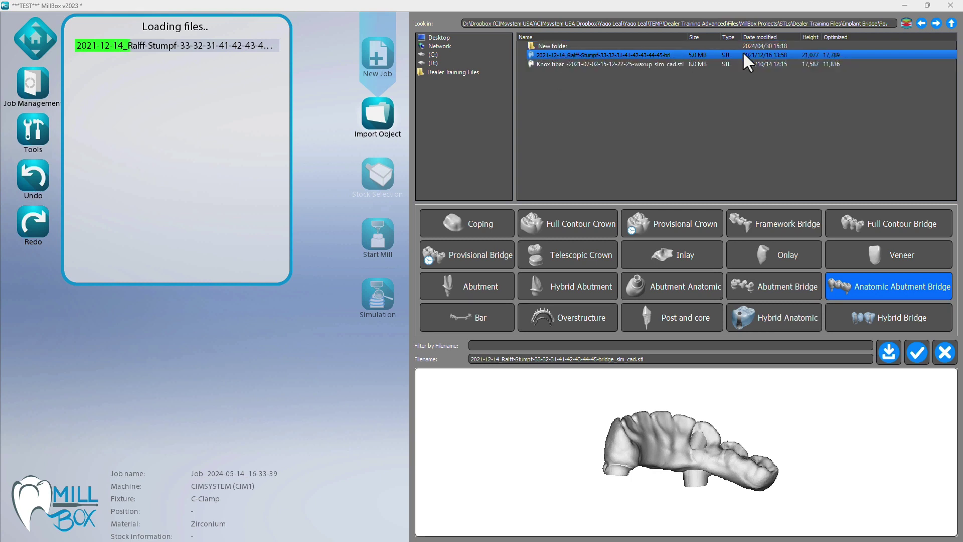
pyautogui.click(951, 24)
pyautogui.click(558, 44)
pyautogui.doubleClick(556, 43)
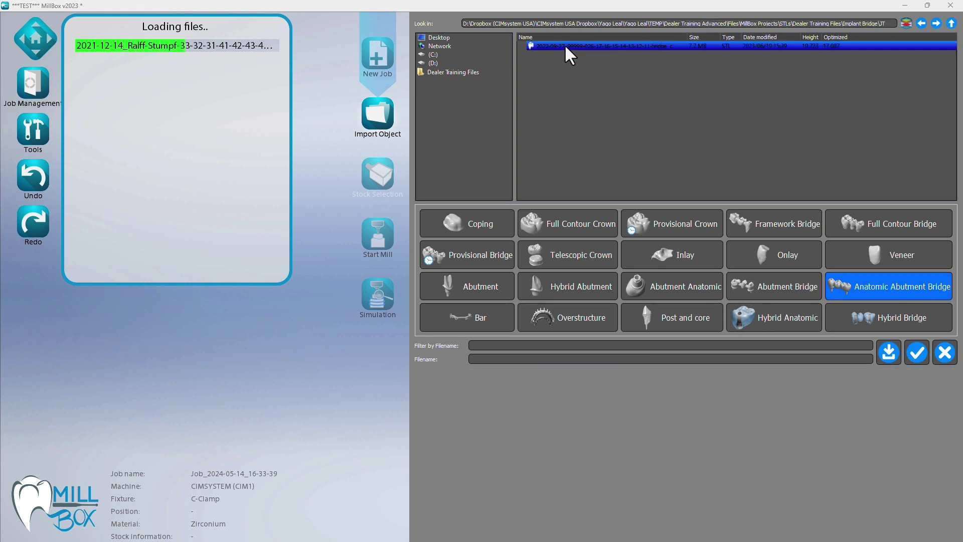
pyautogui.click(564, 44)
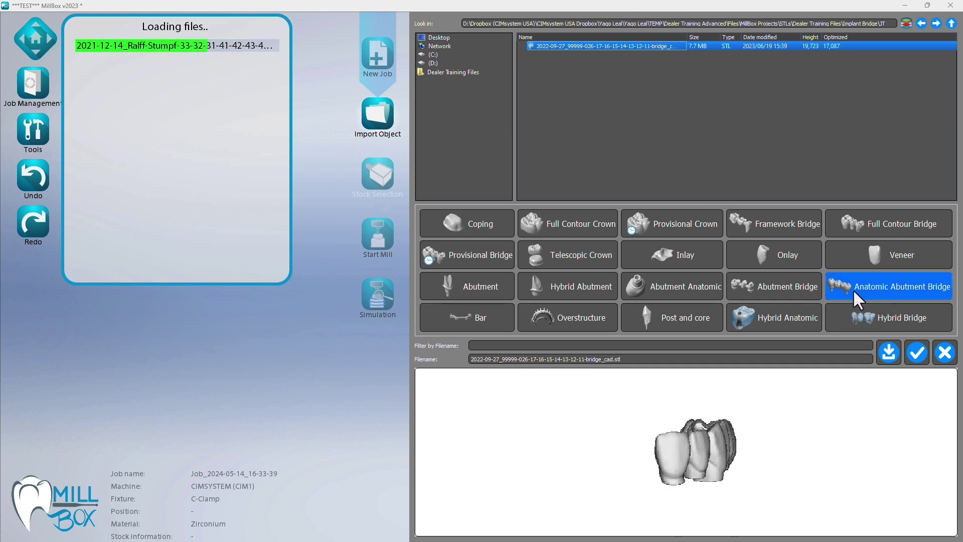
pyautogui.click(916, 353)
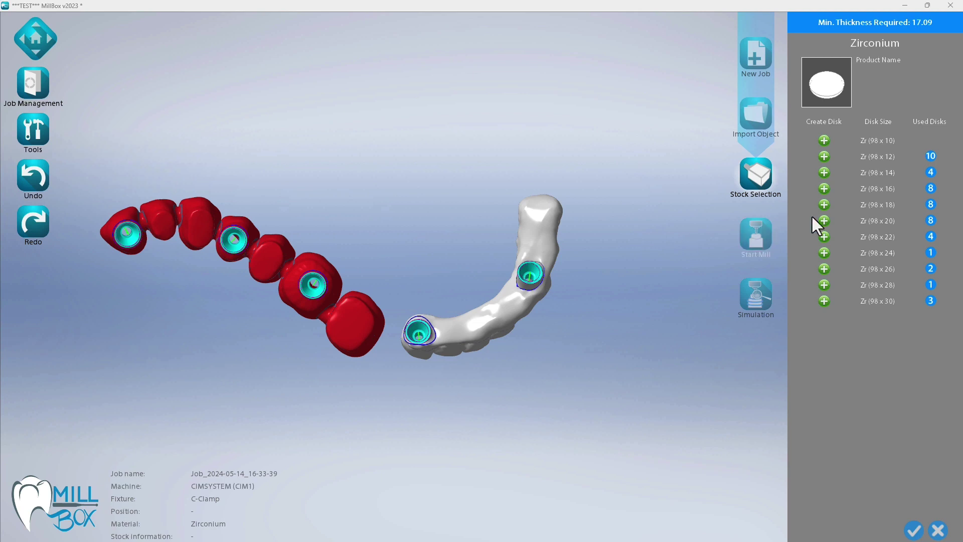
# - Create a new Zr (98 x 20) disk with stock name test and lot code test123, and proceed to the milling stage without saving toolpaths
pyautogui.click(863, 224)
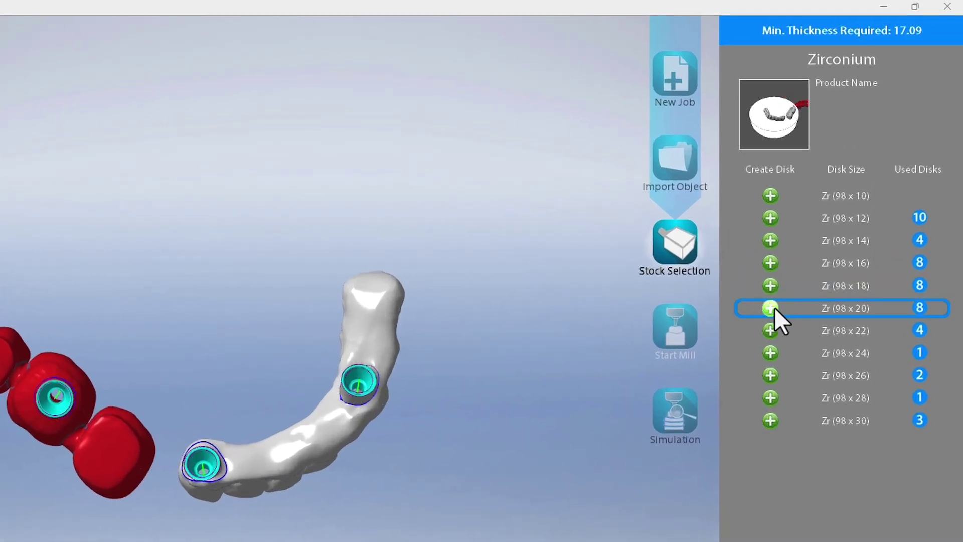
pyautogui.click(775, 307)
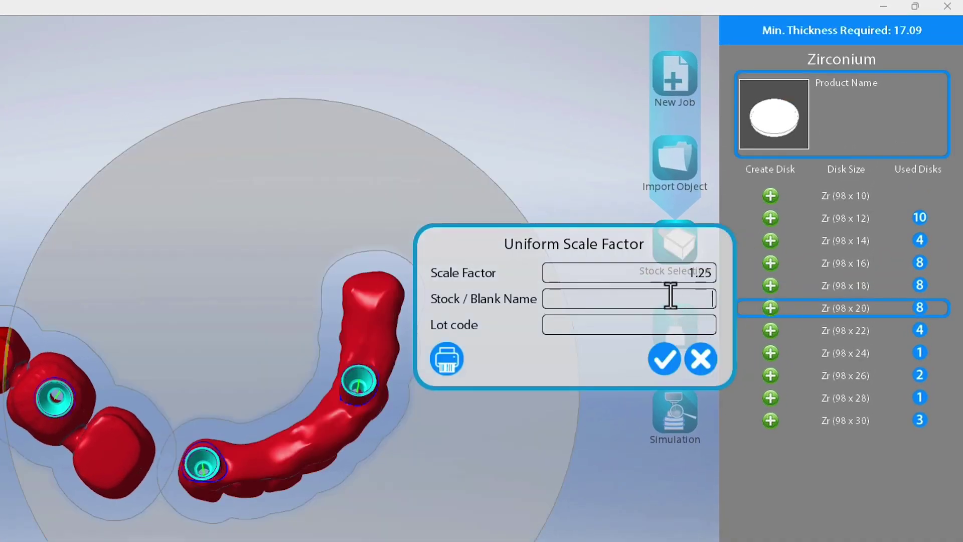
pyautogui.write('test')
pyautogui.click(673, 325)
pyautogui.write('test123')
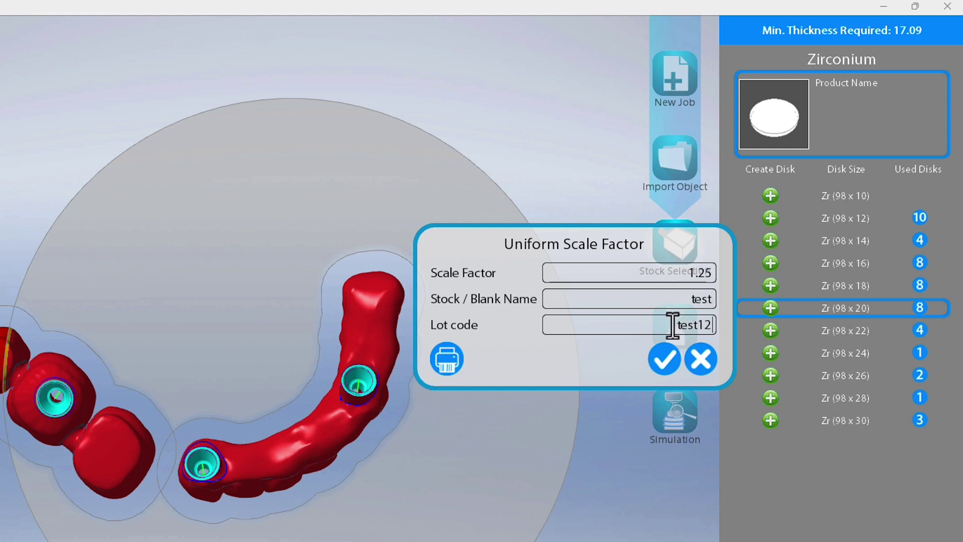
pyautogui.click(673, 354)
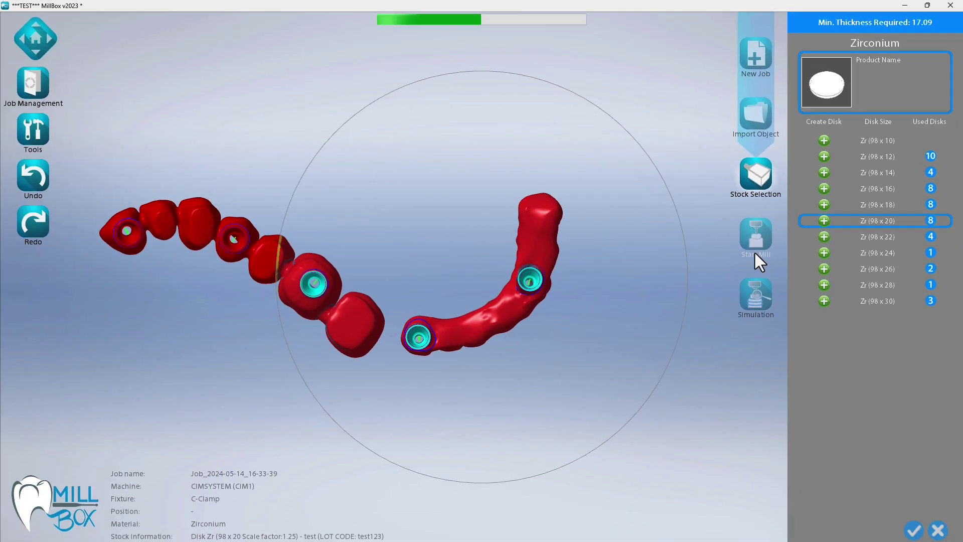
pyautogui.click(754, 254)
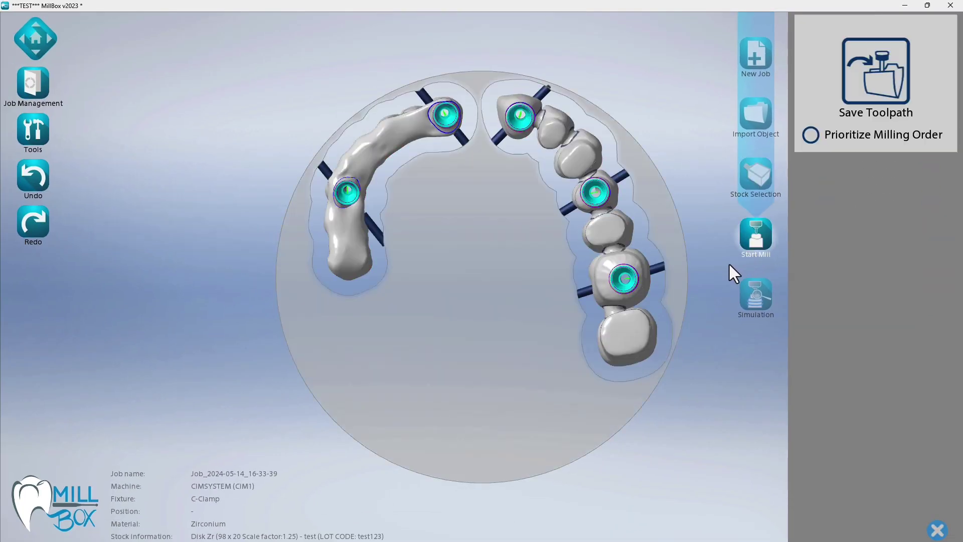
pyautogui.click(936, 531)
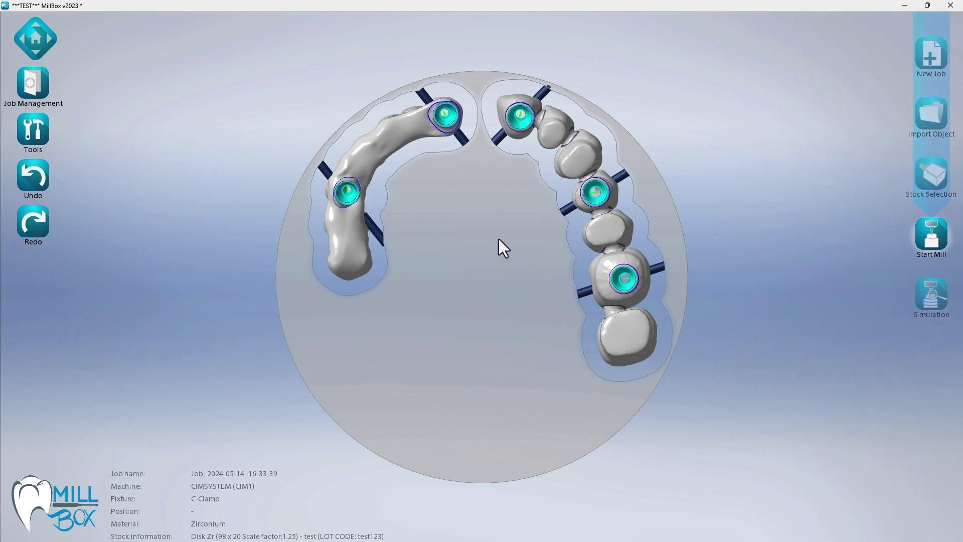
# - Start replacing the implant connection nearest the molars on the 33-to-45 bridge, with Unspecified as the current interface
pyautogui.moveTo(483, 197); pyautogui.dragTo(572, 324, button='middle')
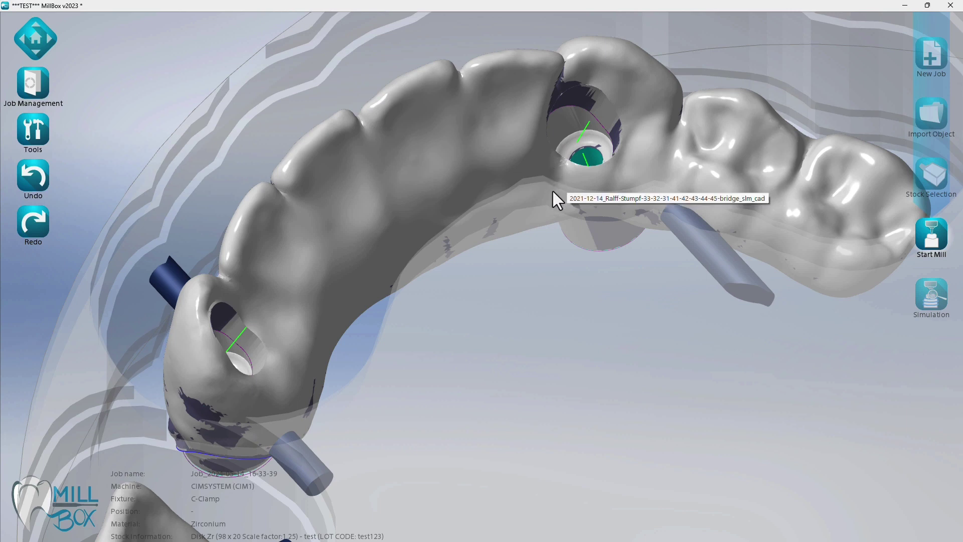
pyautogui.scroll(-5, 553, 191)
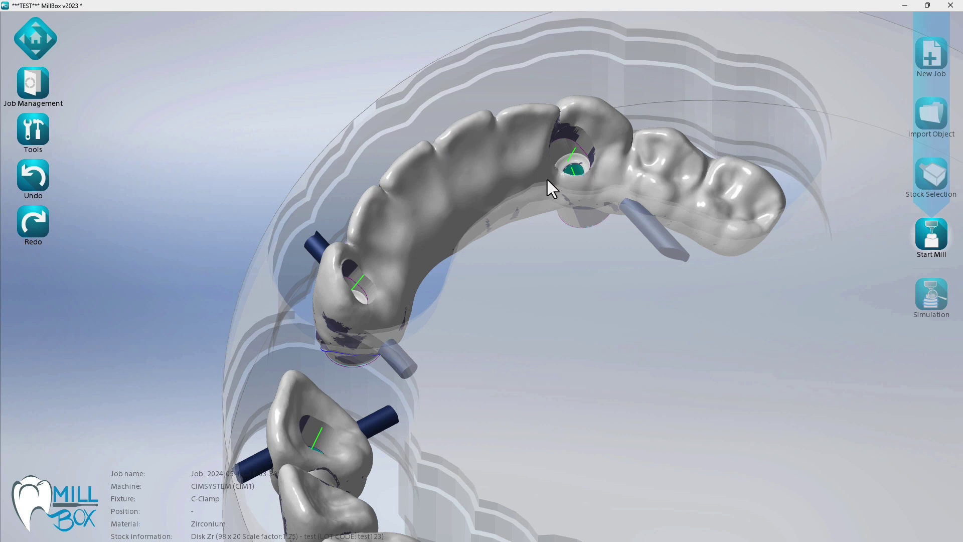
pyautogui.scroll(-2, 535, 194)
pyautogui.moveTo(522, 198); pyautogui.dragTo(551, 194, button='middle')
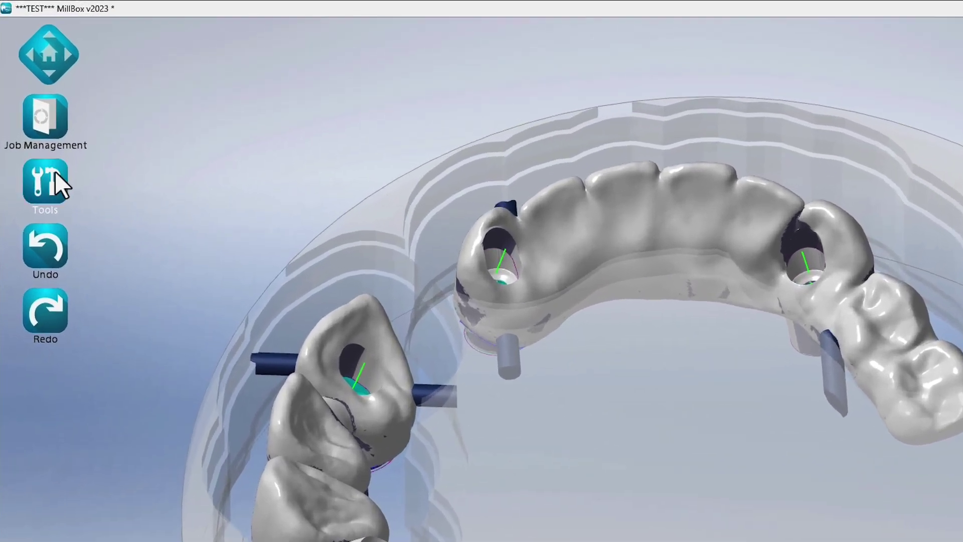
pyautogui.click(42, 131)
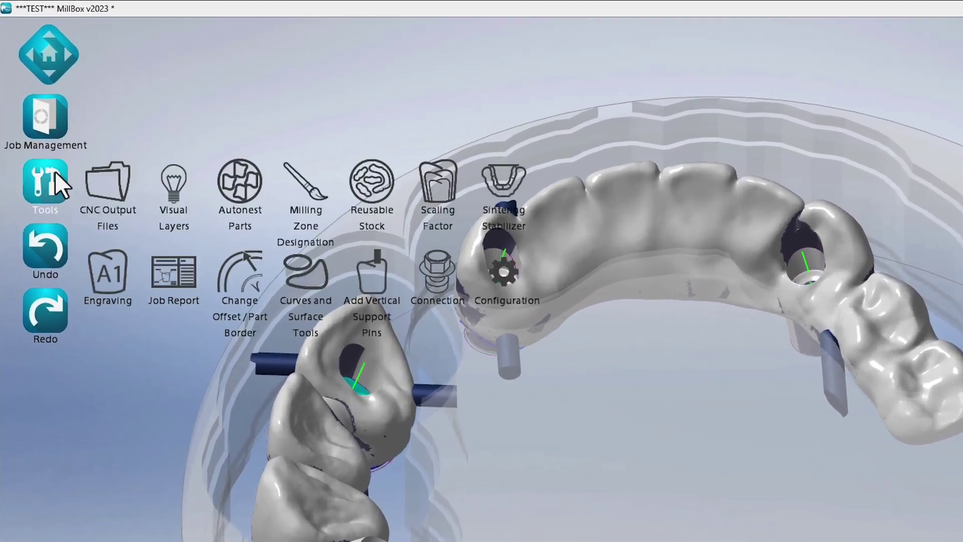
pyautogui.click(442, 270)
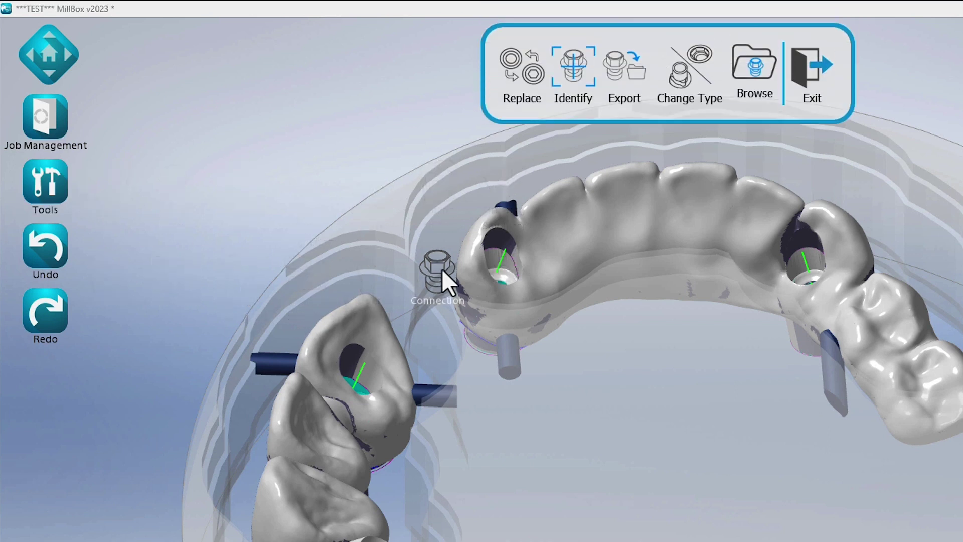
pyautogui.click(528, 80)
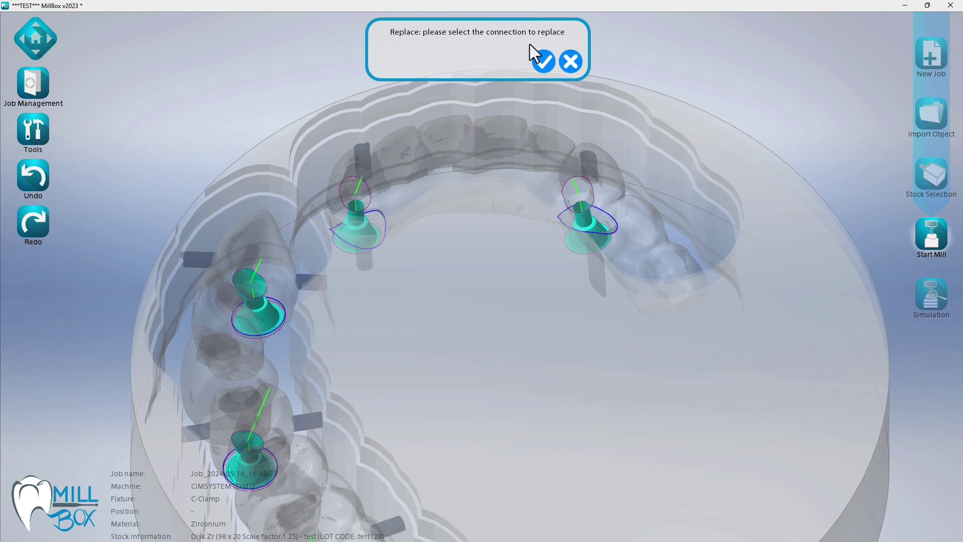
pyautogui.click(580, 203)
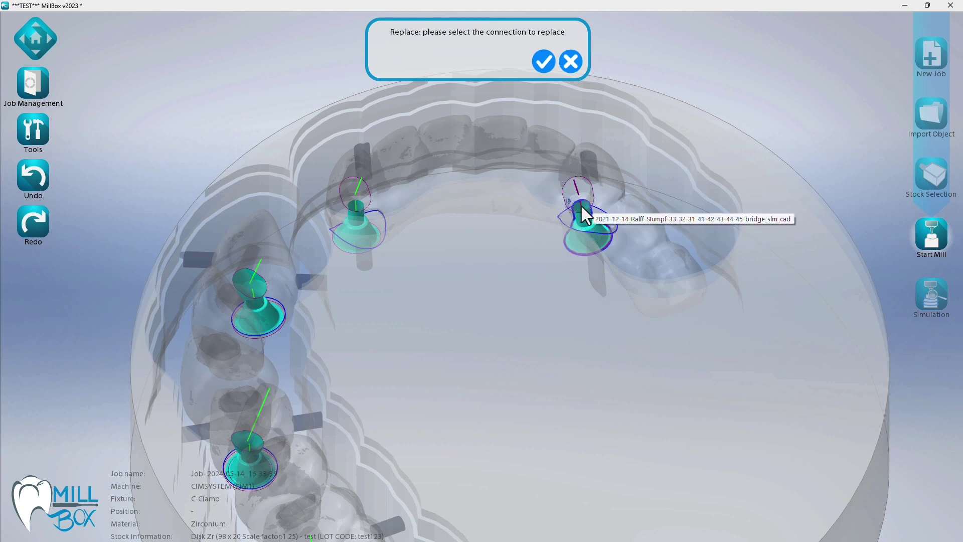
pyautogui.click(549, 63)
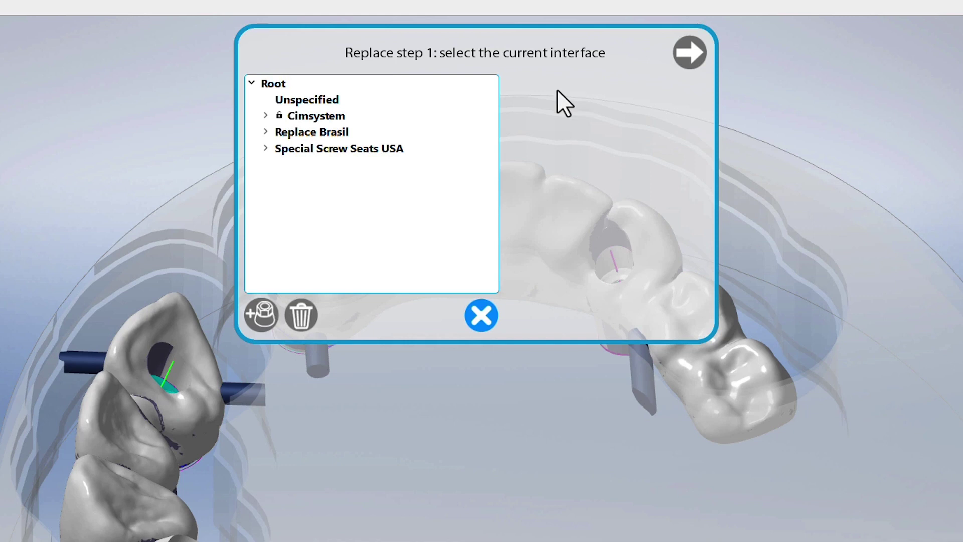
pyautogui.click(359, 100)
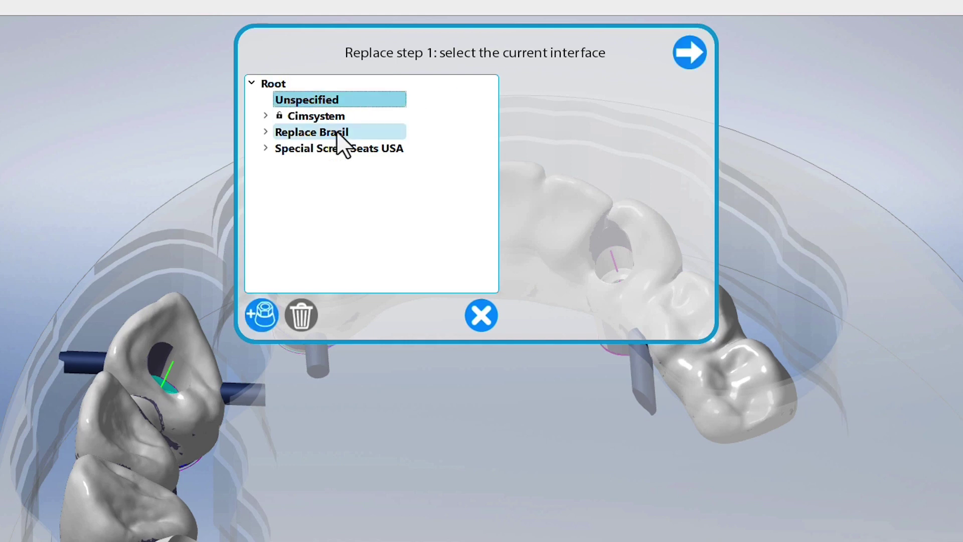
pyautogui.click(689, 53)
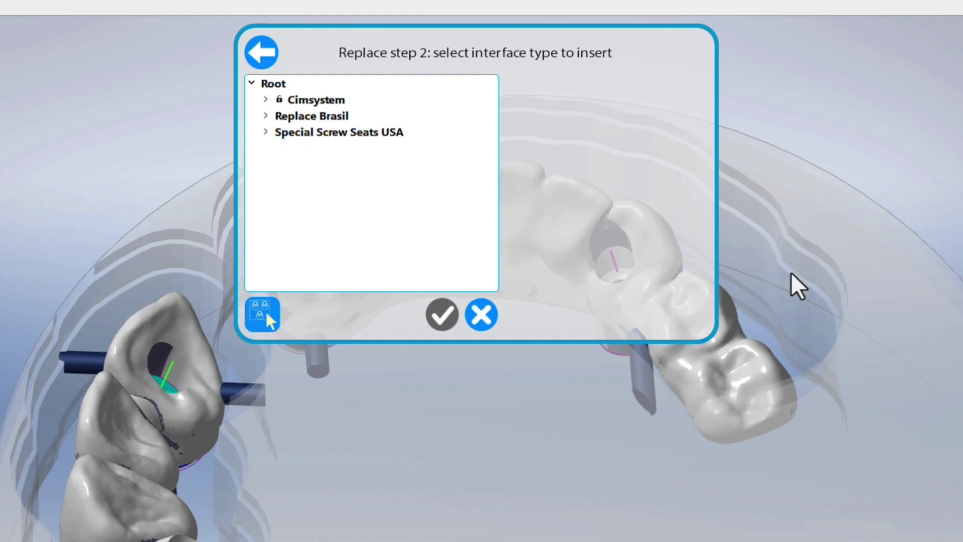
# - Open the Special Screw Seats USA library and preview the Min Screw Direct MUA interface from the side
pyautogui.scroll(-10, 790, 272)
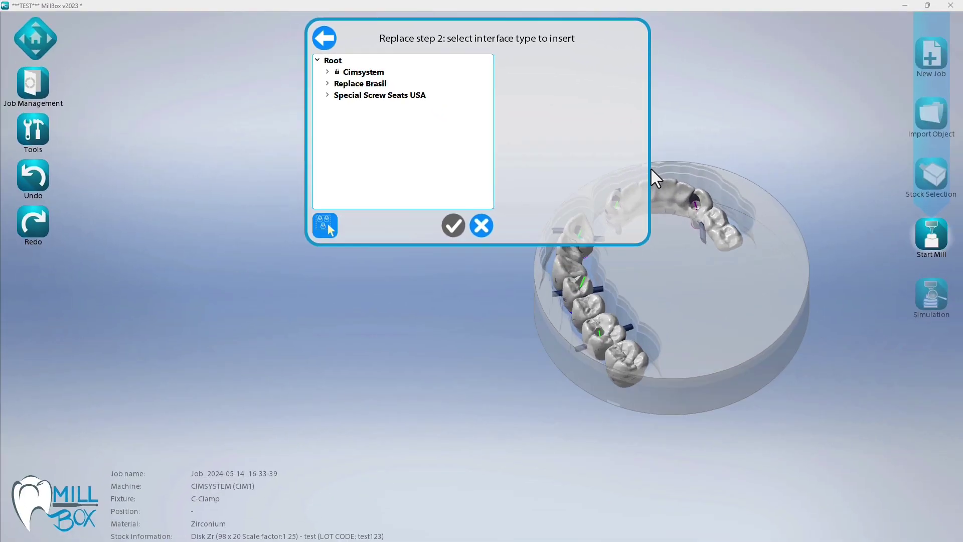
pyautogui.scroll(8, 711, 228)
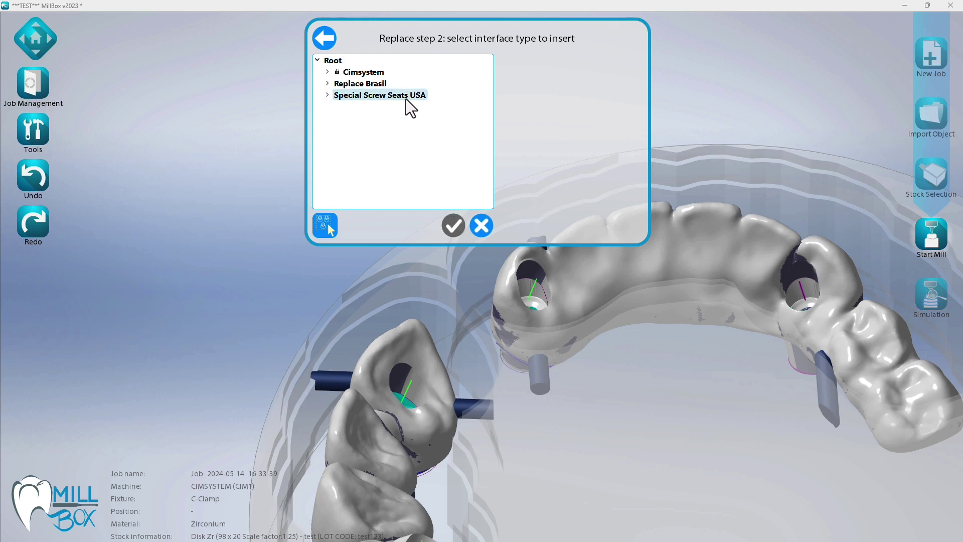
pyautogui.click(329, 96)
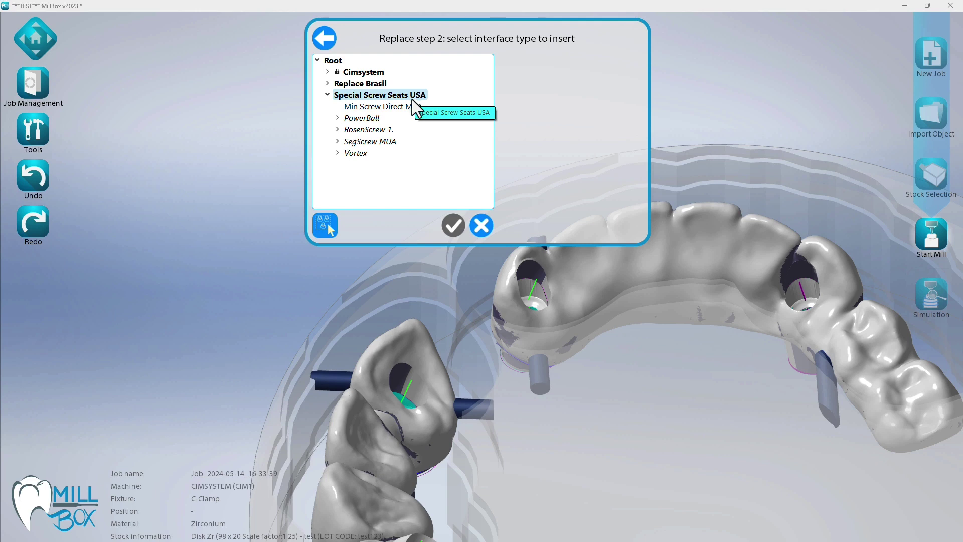
pyautogui.click(395, 107)
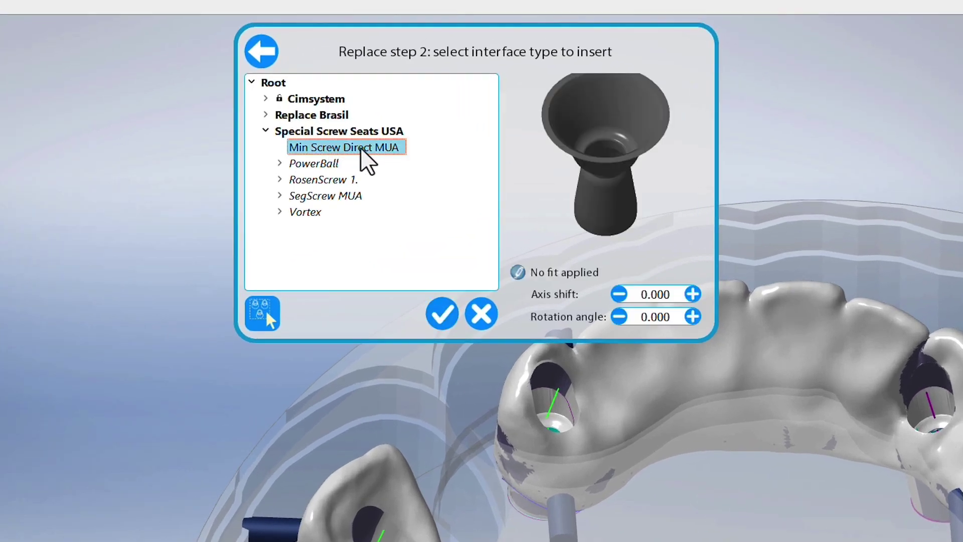
pyautogui.moveTo(584, 187); pyautogui.dragTo(584, 167)
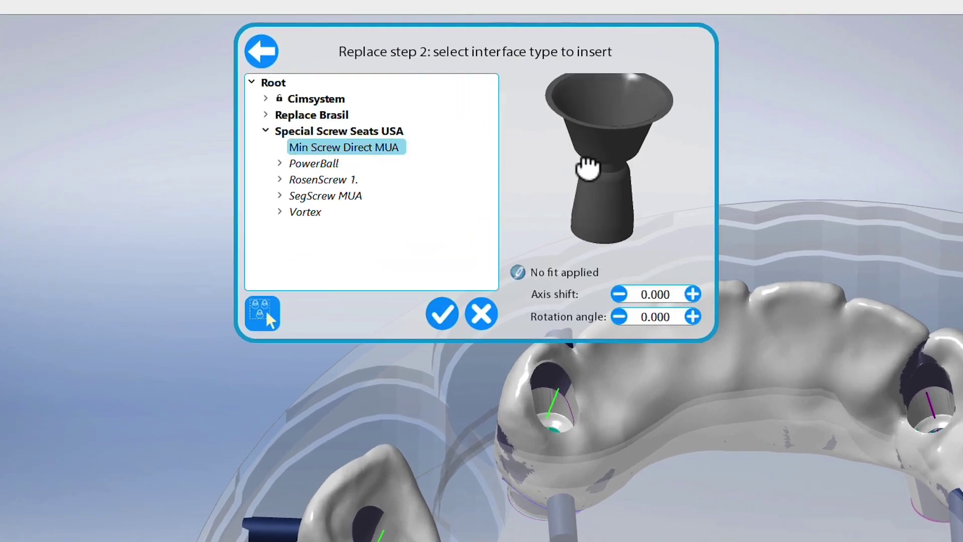
# - Expand the PowerBall, RosenScrew, SegScrew MUA and Vortex groups and preview interfaces including Vortex 1.0 mm and RosenScrew 1.6
pyautogui.click(279, 163)
pyautogui.click(279, 244)
pyautogui.scroll(-1, 318, 241)
pyautogui.click(280, 260)
pyautogui.scroll(-2, 351, 259)
pyautogui.click(281, 277)
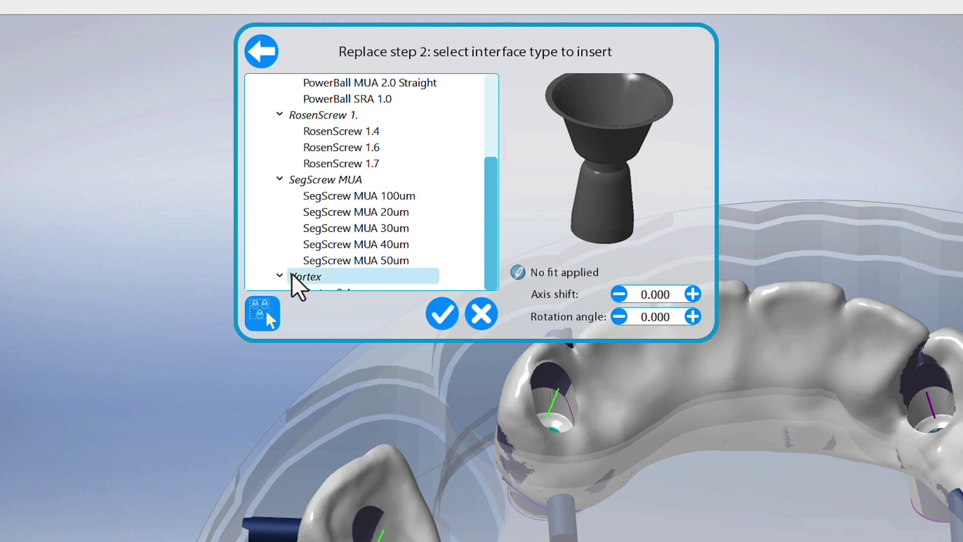
pyautogui.scroll(-2, 369, 273)
pyautogui.click(382, 246)
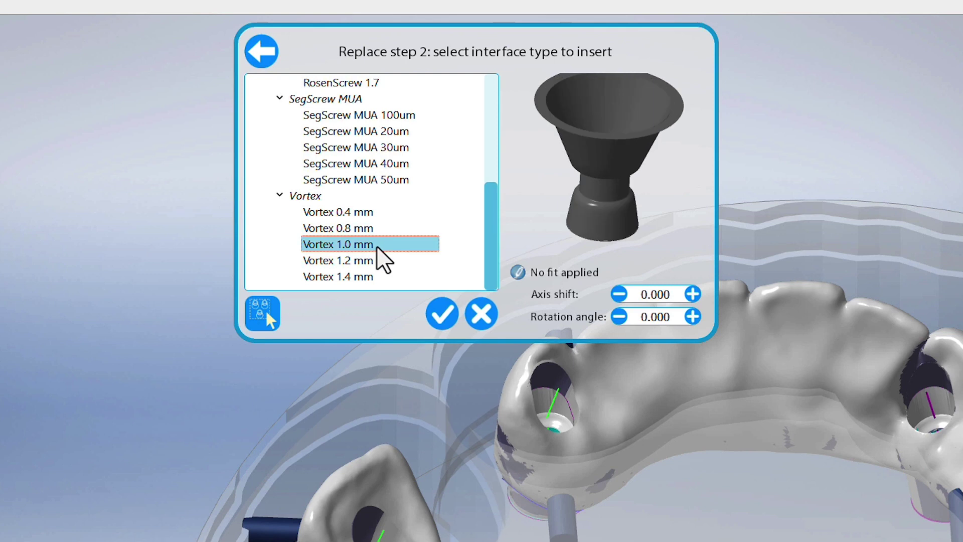
pyautogui.click(383, 164)
pyautogui.scroll(3, 419, 241)
pyautogui.click(422, 214)
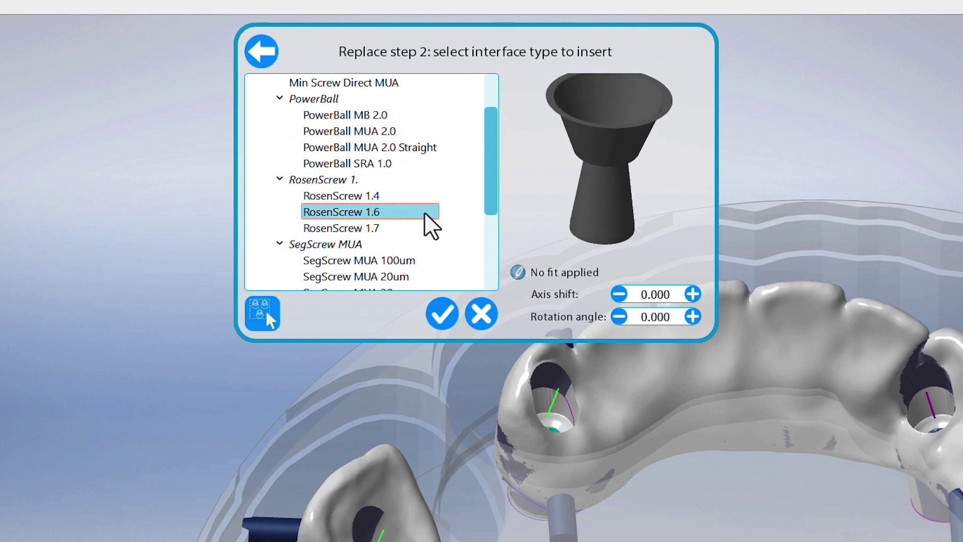
# - Choose PowerBall MUA 2.0 Straight as the new interface, add the bridge's second connection to the selection and apply the replacement
pyautogui.click(376, 131)
pyautogui.click(374, 147)
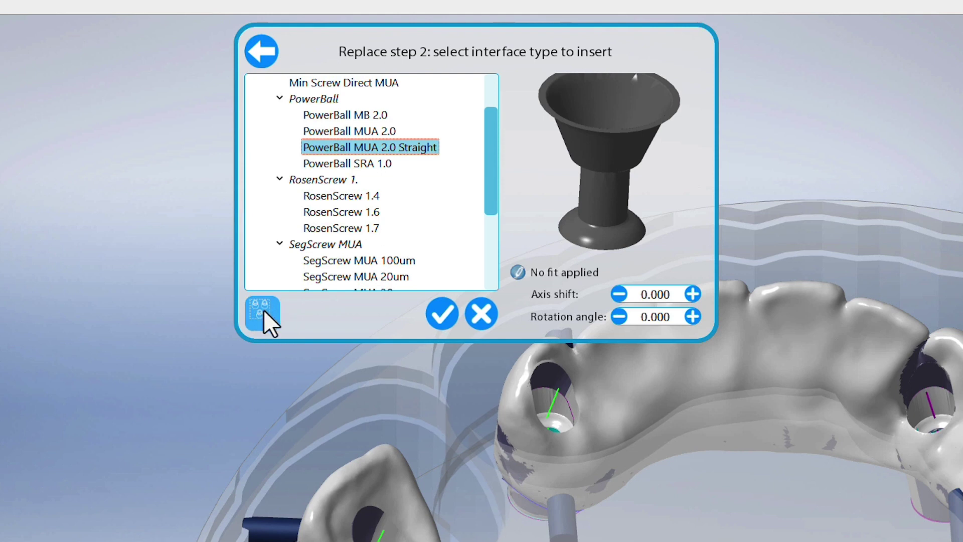
pyautogui.click(262, 312)
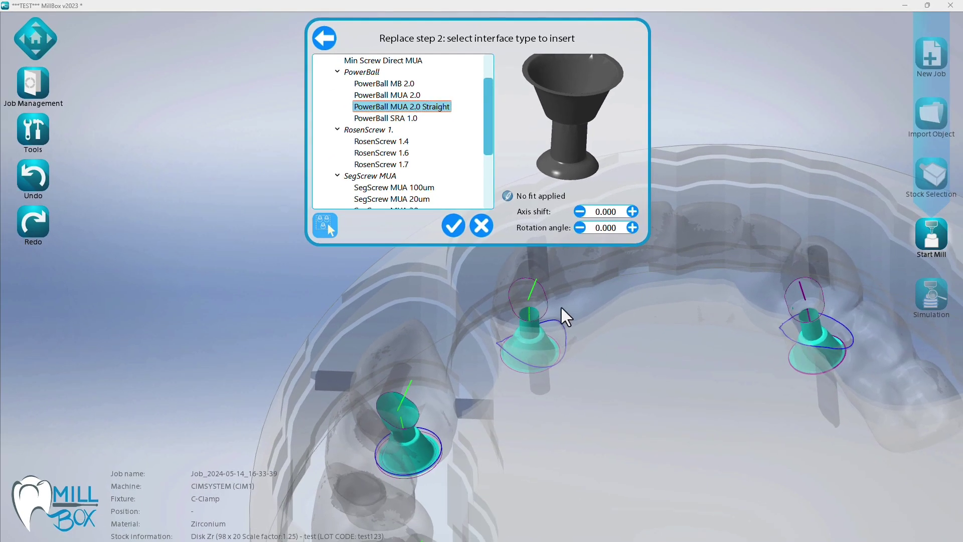
pyautogui.click(531, 309)
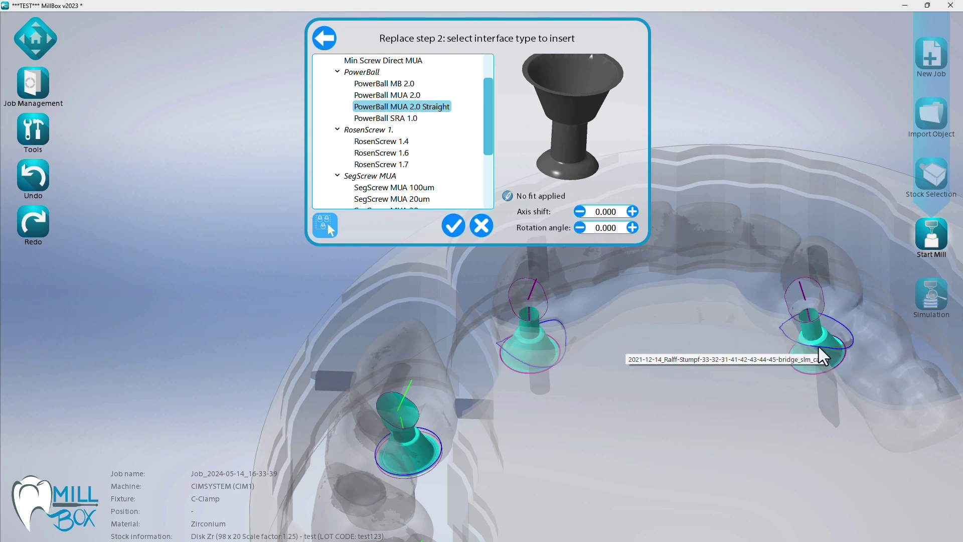
pyautogui.click(453, 227)
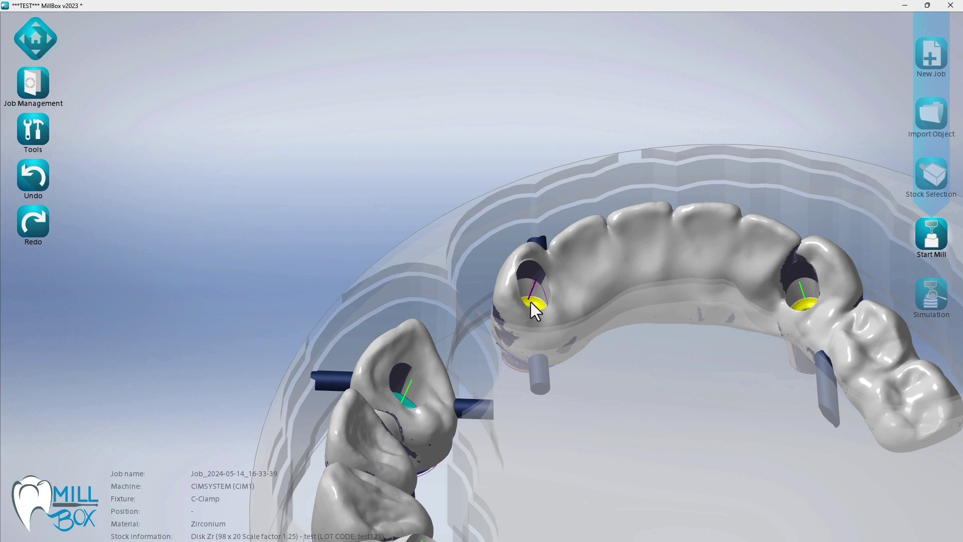
# - Inspect the replaced connections with the bridges made transparent, and examine the three connections on the 17-to-11 bridge
pyautogui.click(597, 332)
pyautogui.moveTo(646, 357); pyautogui.dragTo(666, 345)
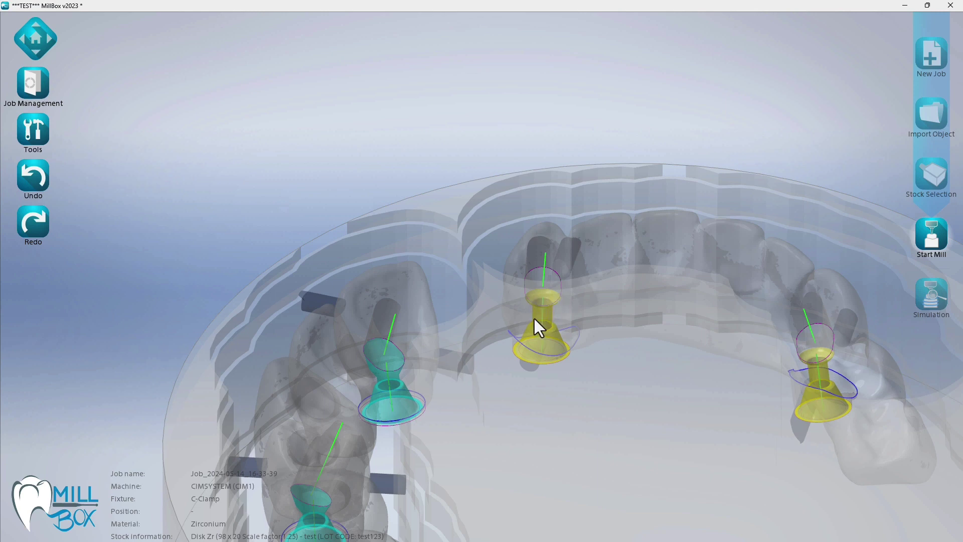
pyautogui.press('t')
pyautogui.scroll(-5, 550, 326)
pyautogui.moveTo(557, 338); pyautogui.dragTo(335, 272, button='middle')
pyautogui.press('t')
pyautogui.scroll(5, 265, 301)
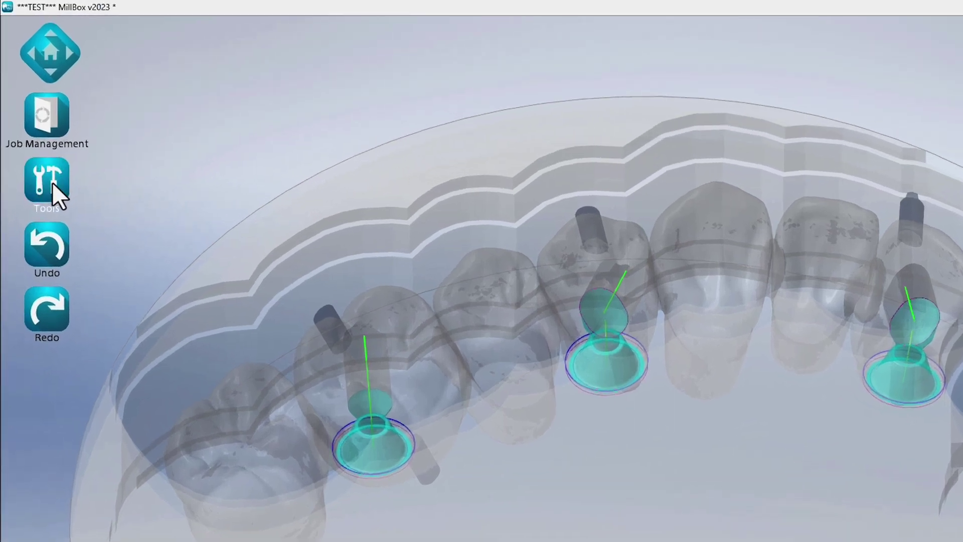
# - Start a connection replacement on the 17-to-11 bridge, choosing the connection nearest the other bridge
pyautogui.click(53, 182)
pyautogui.click(443, 266)
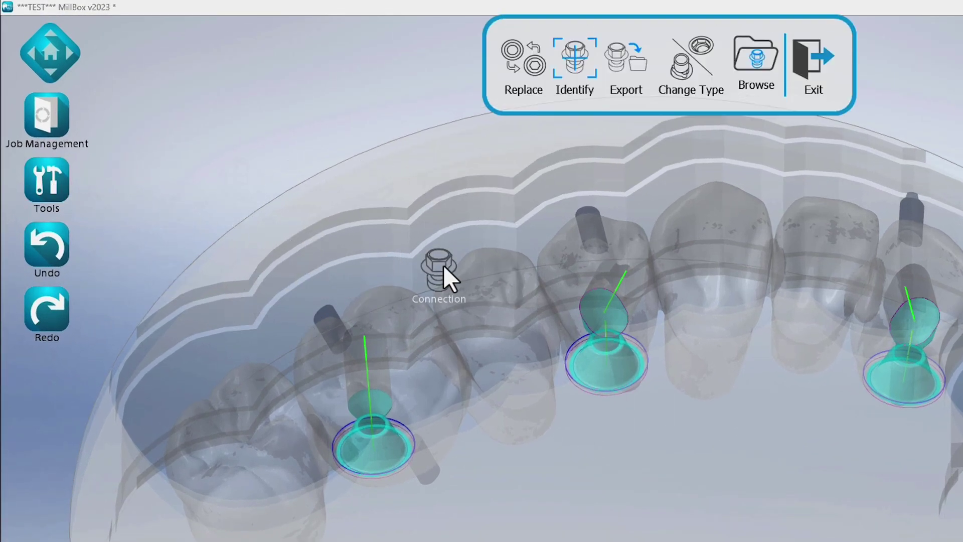
pyautogui.click(529, 84)
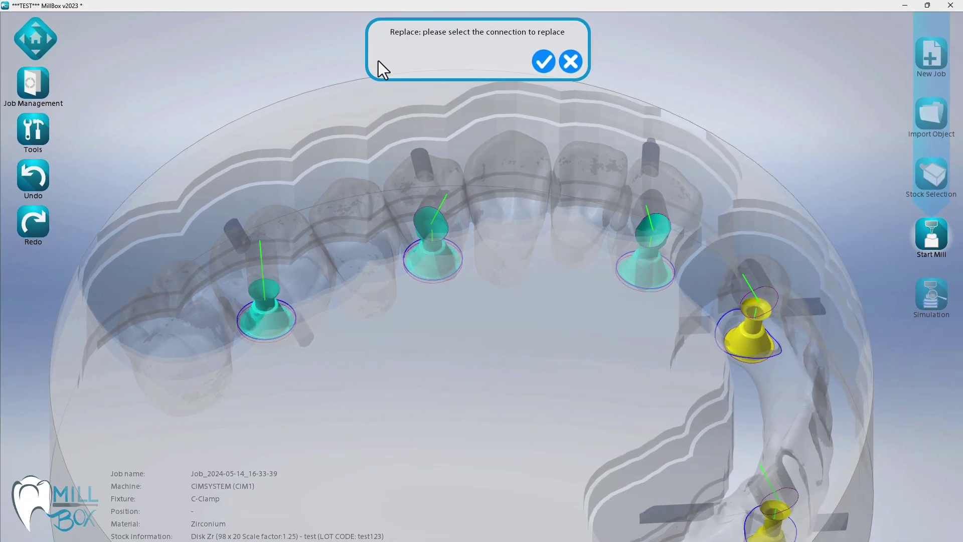
pyautogui.click(652, 217)
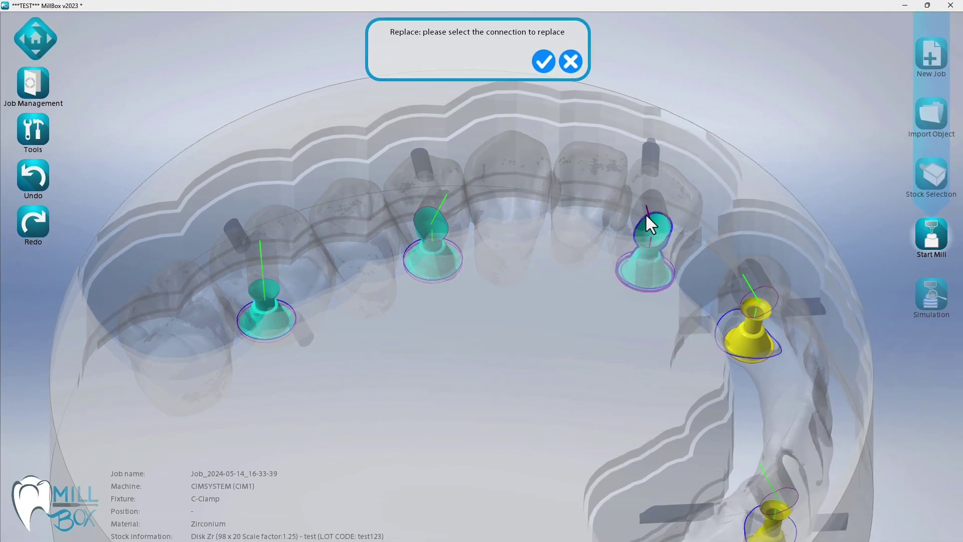
pyautogui.click(545, 67)
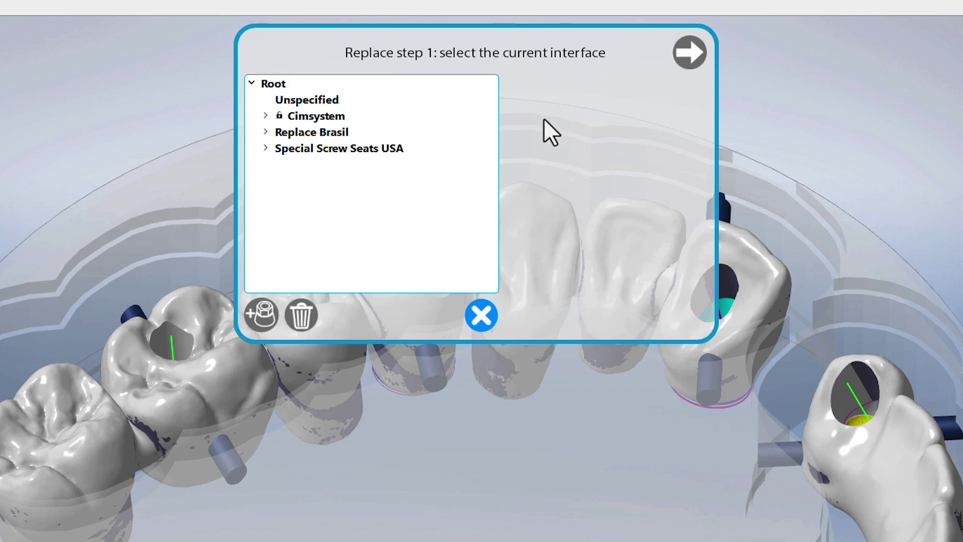
# - Choose SegScrew MUA 20um from the Special Screw Seats USA library as the current interface and continue to the interface to insert
pyautogui.click(347, 103)
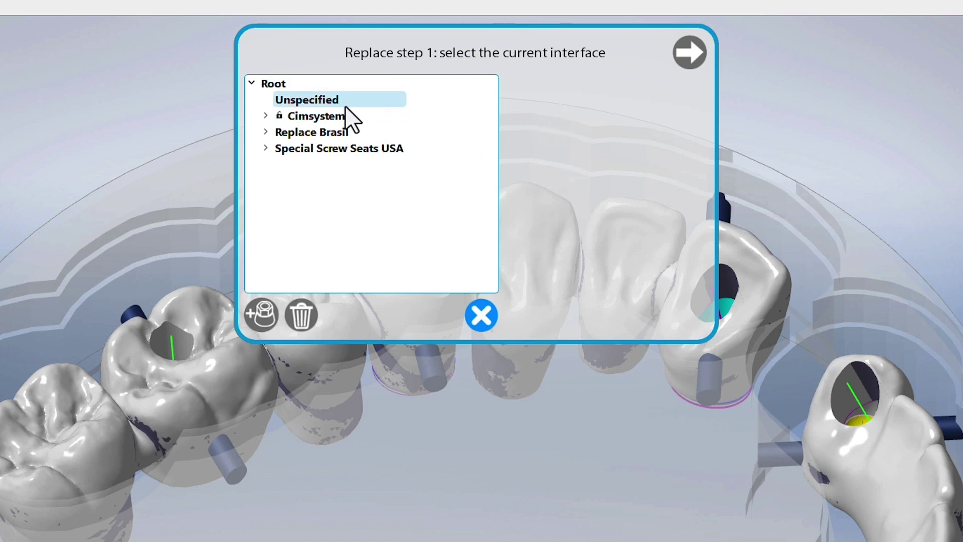
pyautogui.click(265, 148)
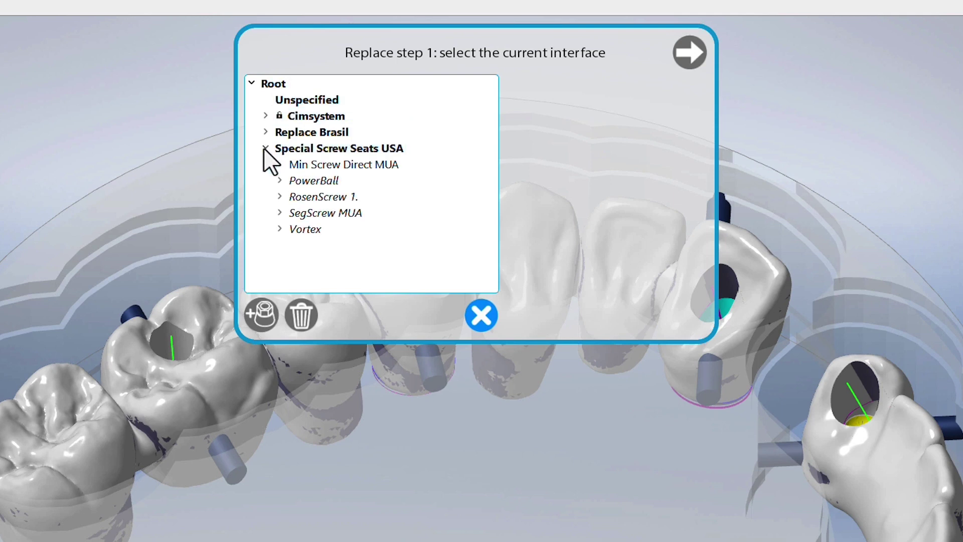
pyautogui.click(280, 212)
pyautogui.click(344, 244)
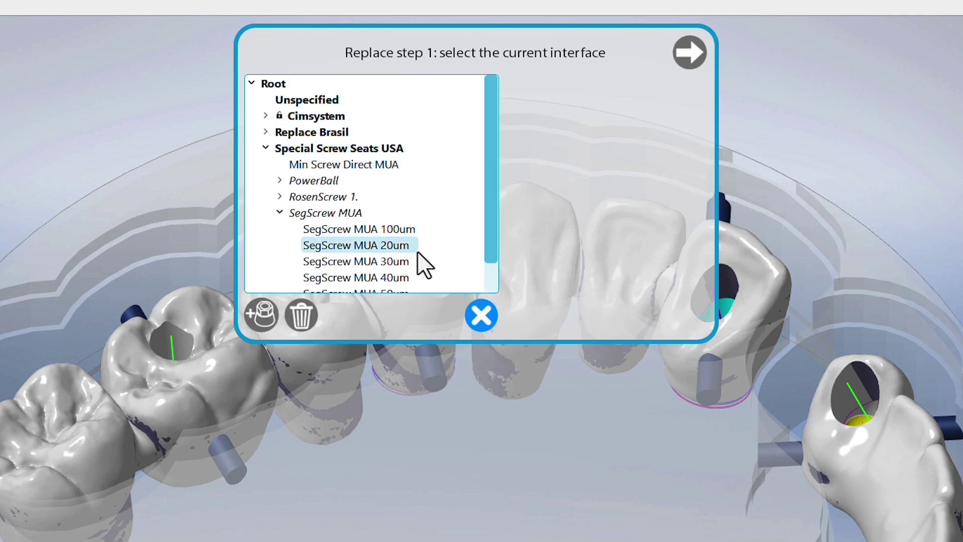
pyautogui.click(379, 260)
pyautogui.click(381, 250)
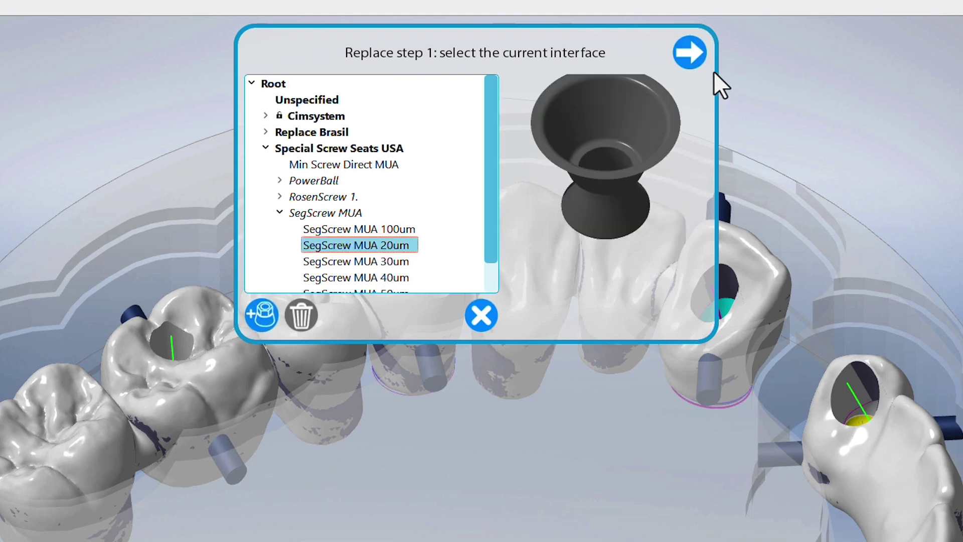
pyautogui.click(694, 51)
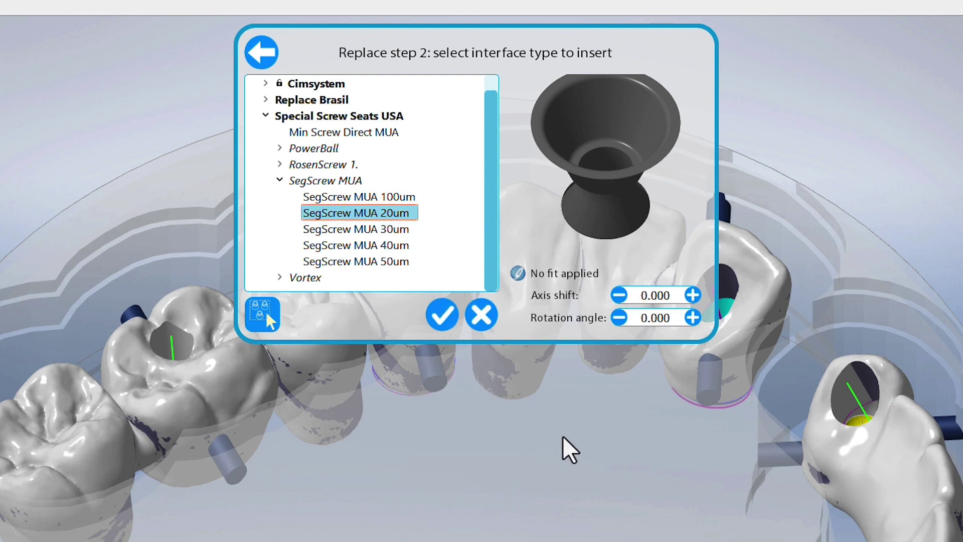
# - Add the other two connections of the 17-to-11 bridge to the selection and apply the replacement with SegScrew MUA 20um
pyautogui.scroll(-2, 564, 449)
pyautogui.moveTo(564, 454); pyautogui.dragTo(553, 345, button='right')
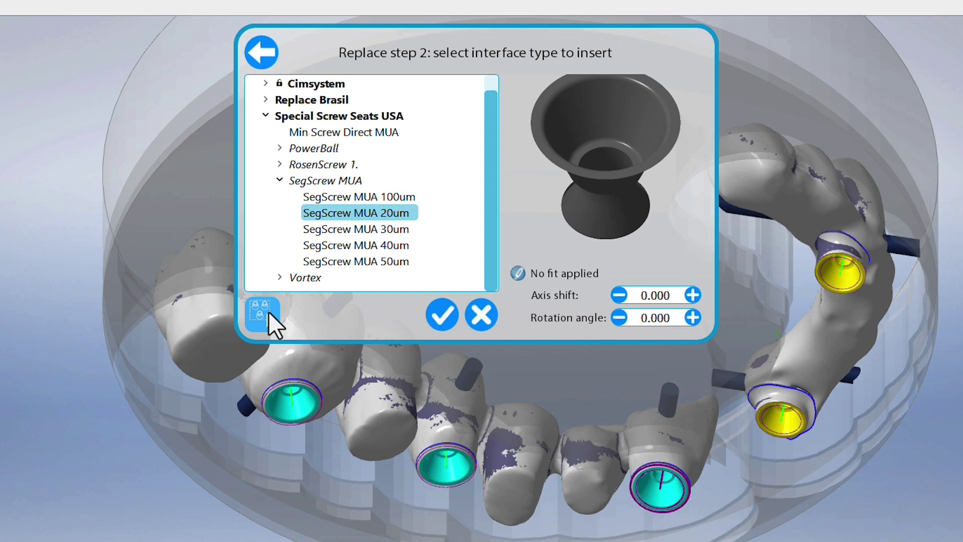
pyautogui.click(269, 312)
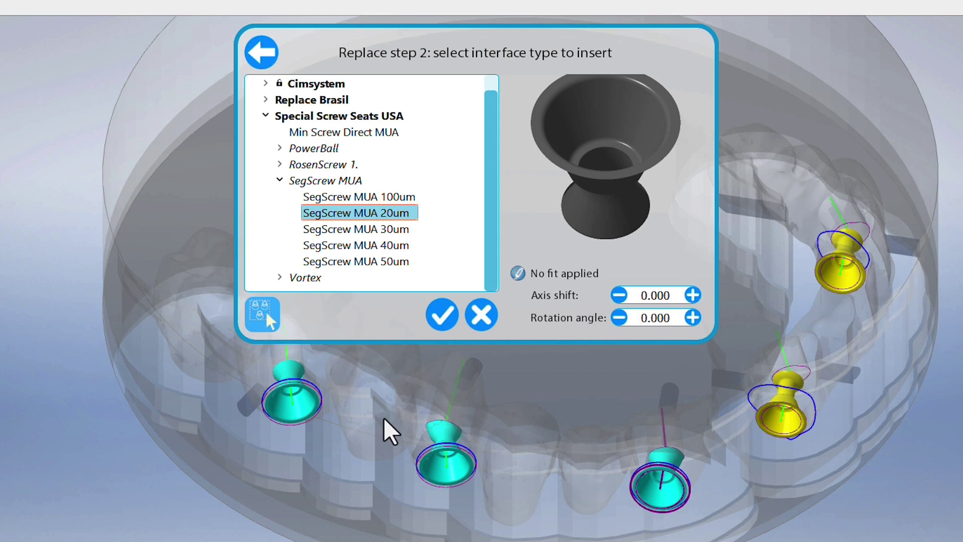
pyautogui.click(447, 469)
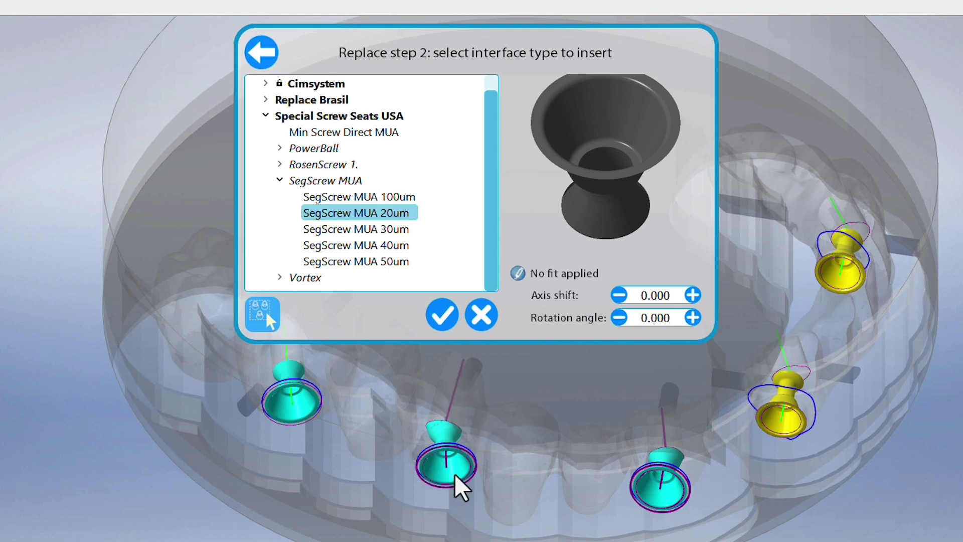
pyautogui.click(299, 408)
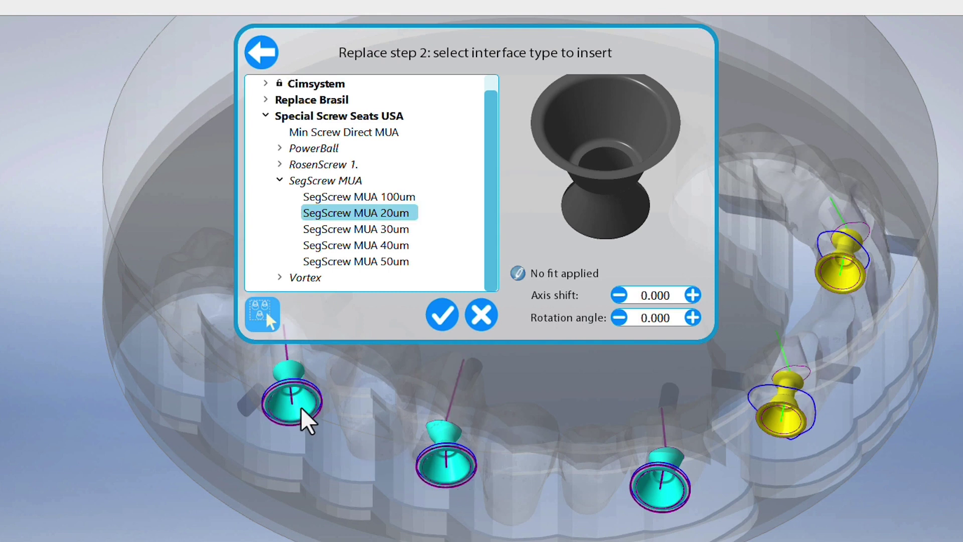
pyautogui.click(450, 322)
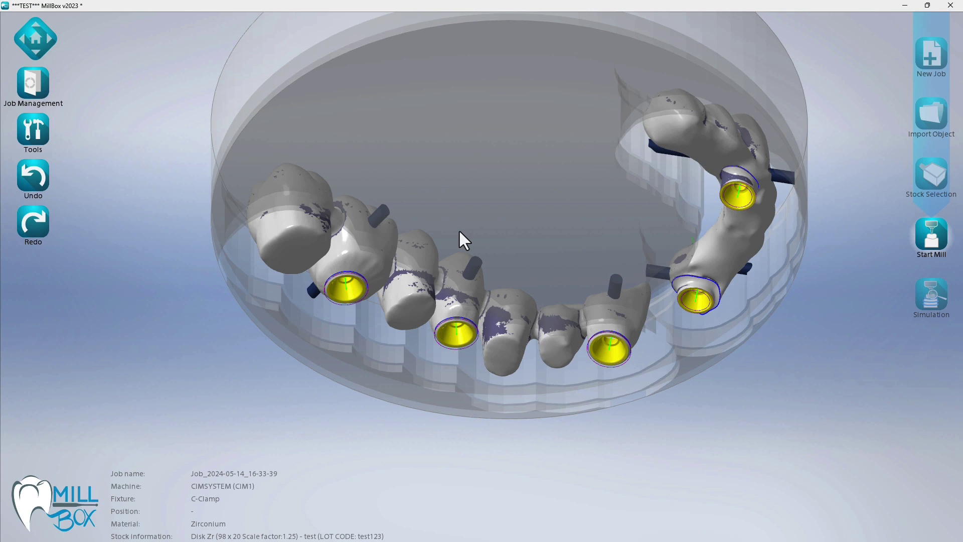
pyautogui.moveTo(483, 208); pyautogui.dragTo(470, 290, button='middle')
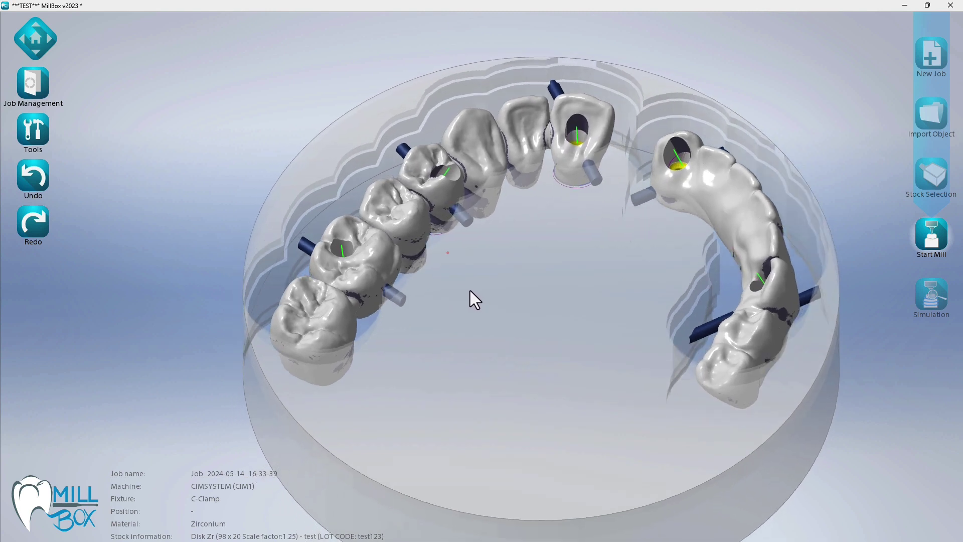